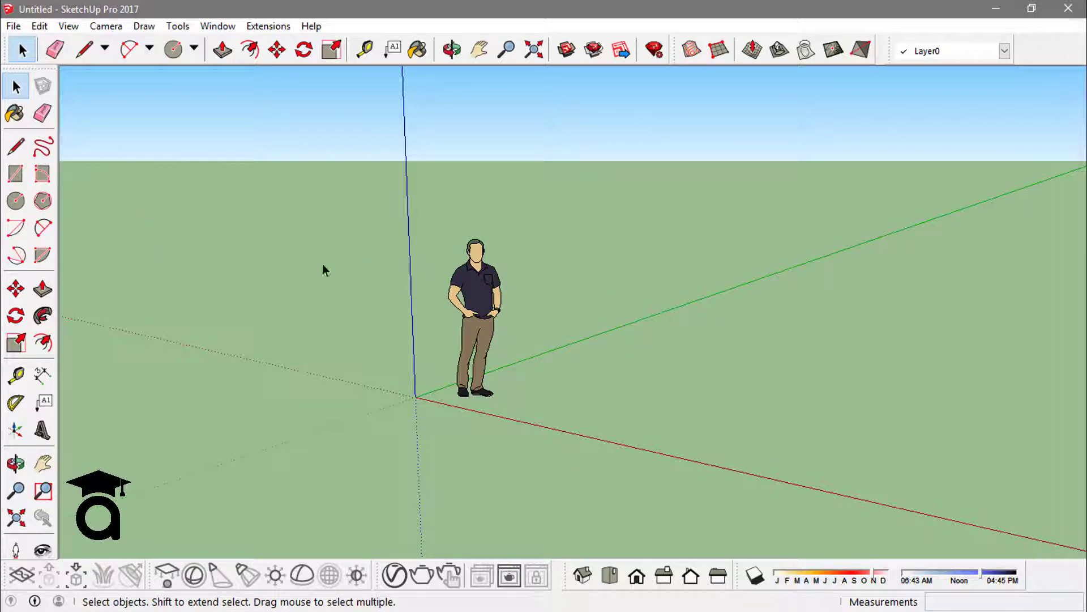
# Draw a 1.19m-radius circle right of the figure and push it up 1.73m into a cylinder
pyautogui.click(15, 200)
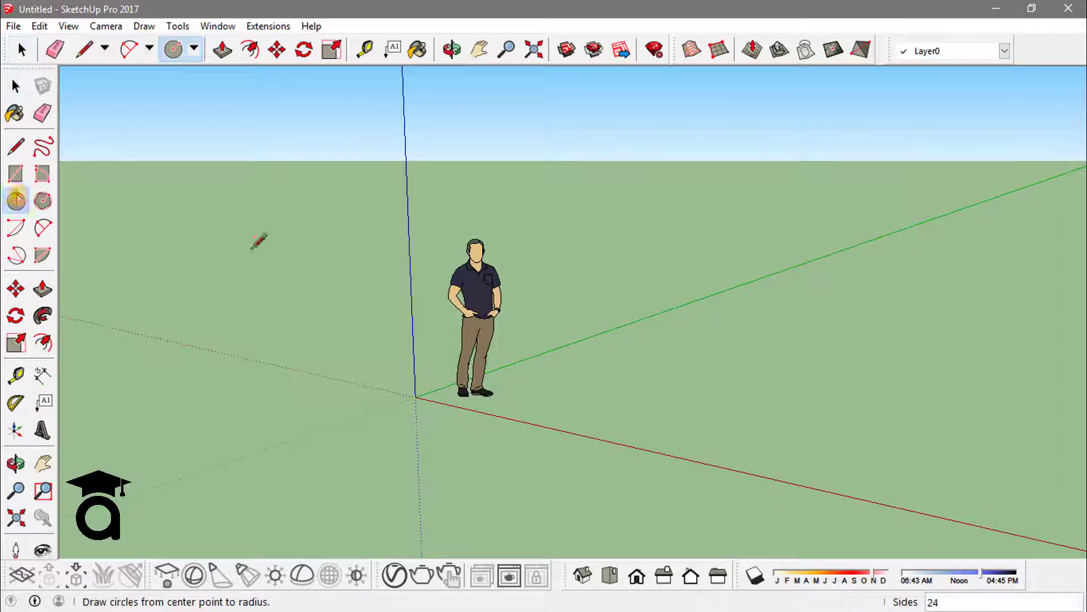
pyautogui.click(619, 386)
pyautogui.click(668, 367)
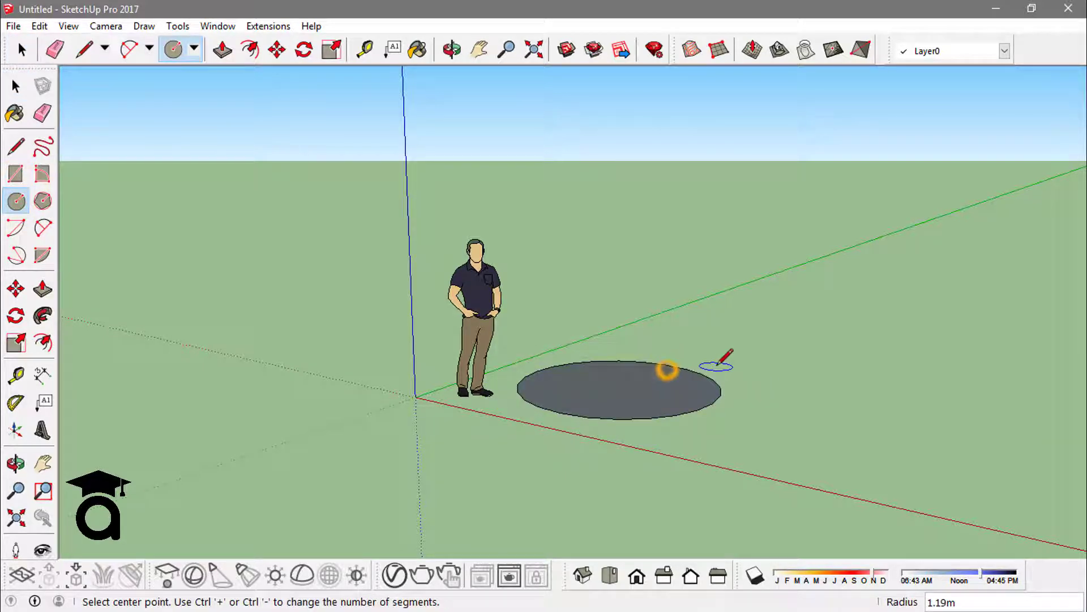
pyautogui.click(42, 288)
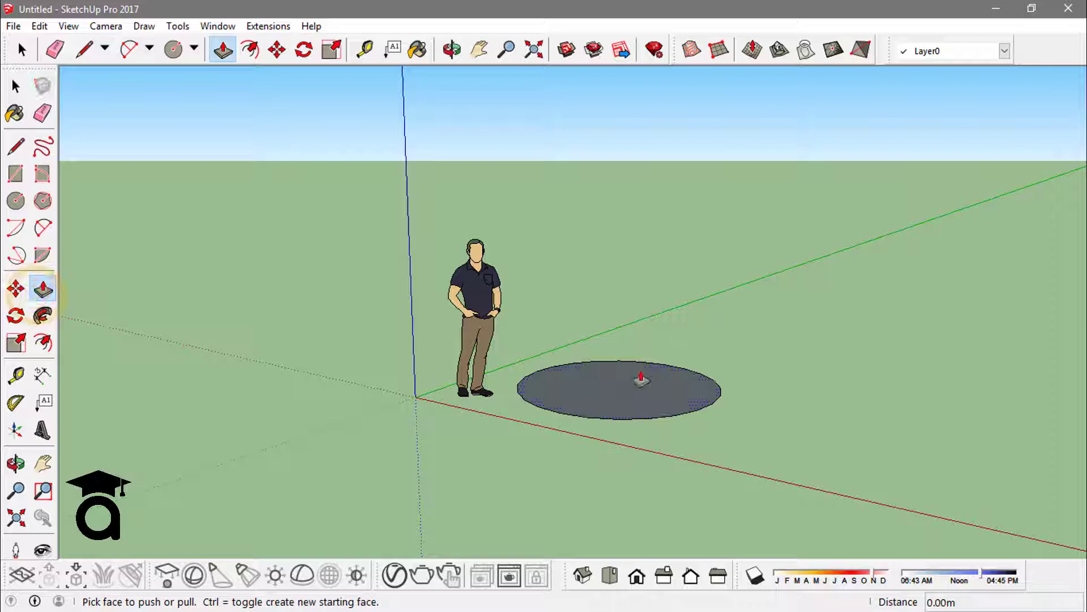
pyautogui.click(638, 387)
pyautogui.click(648, 241)
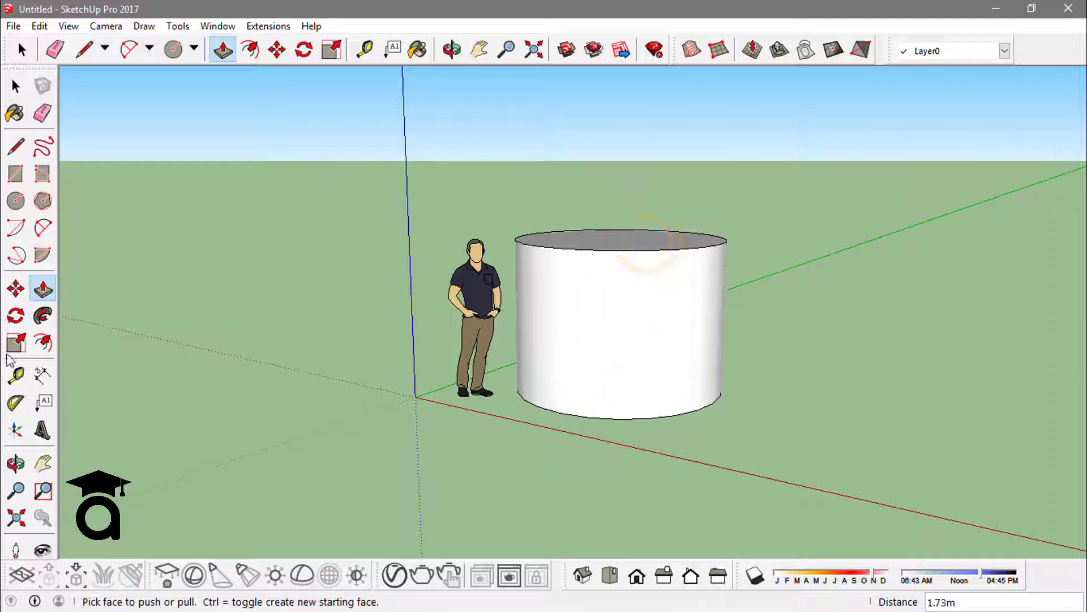
# Scale the cylinder's top face down to 0.11 to form a cone, then deselect it
pyautogui.click(13, 347)
pyautogui.click(685, 243)
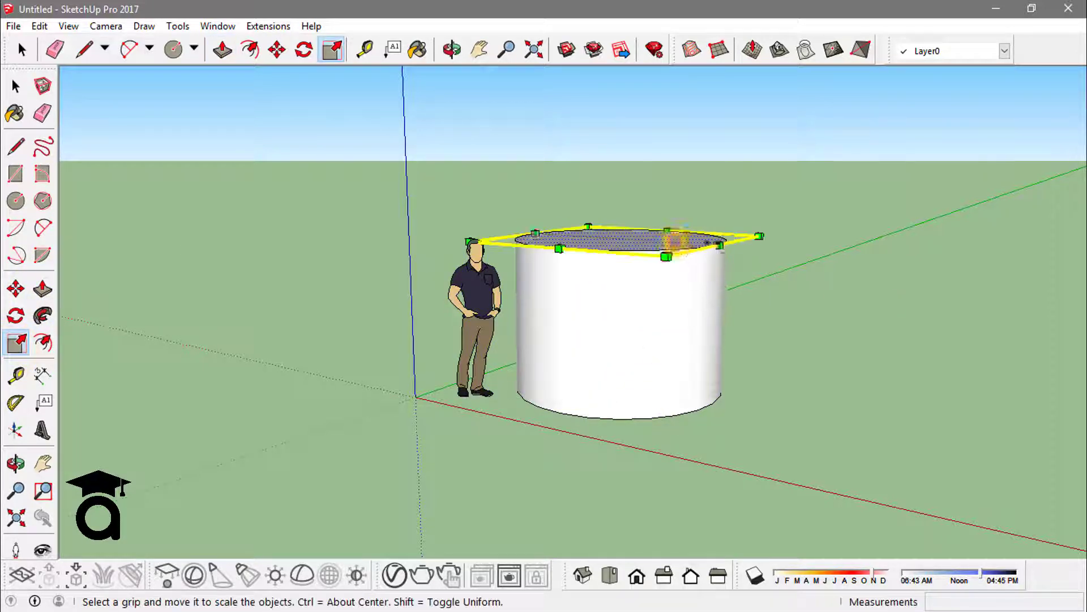
pyautogui.moveTo(759, 235); pyautogui.dragTo(636, 238)
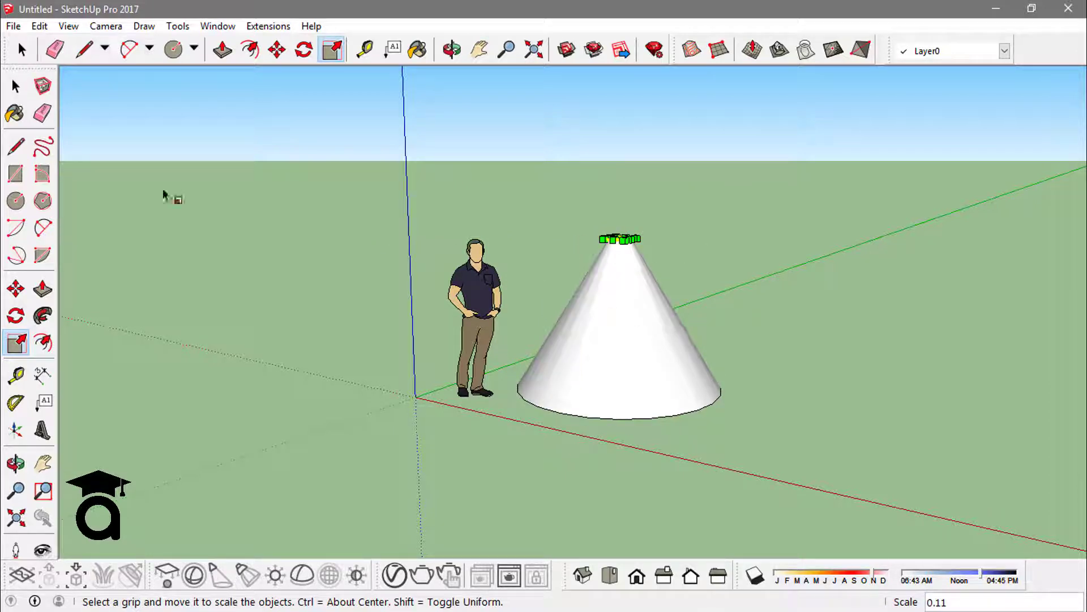
pyautogui.click(16, 86)
pyautogui.click(250, 216)
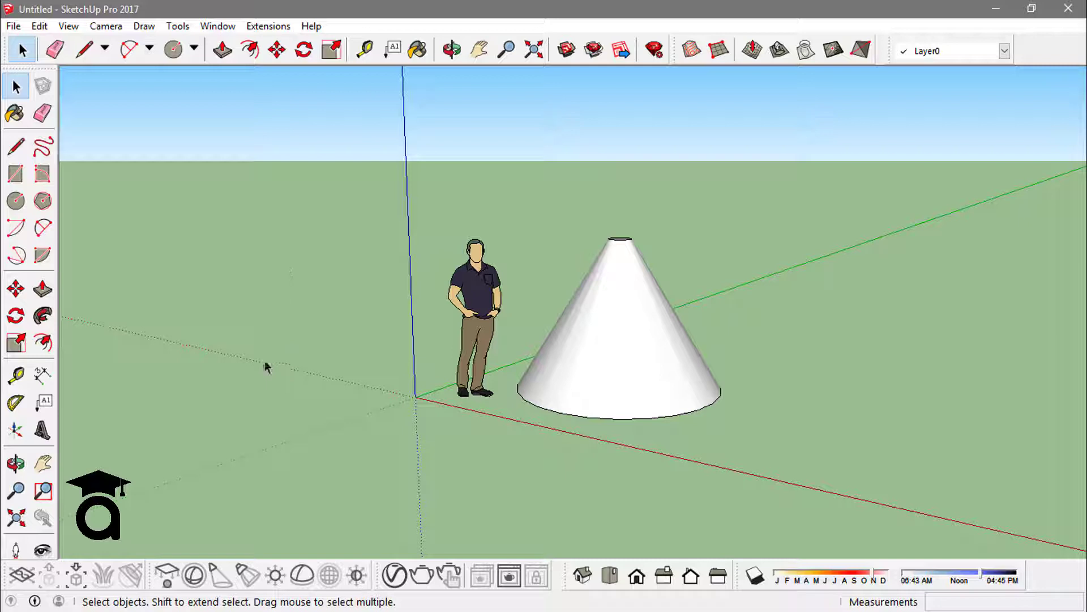
# Draw a smaller circle left of the axes and raise it into a cylinder
pyautogui.press('c')
pyautogui.click(259, 393)
pyautogui.click(298, 386)
pyautogui.press('p')
pyautogui.click(282, 400)
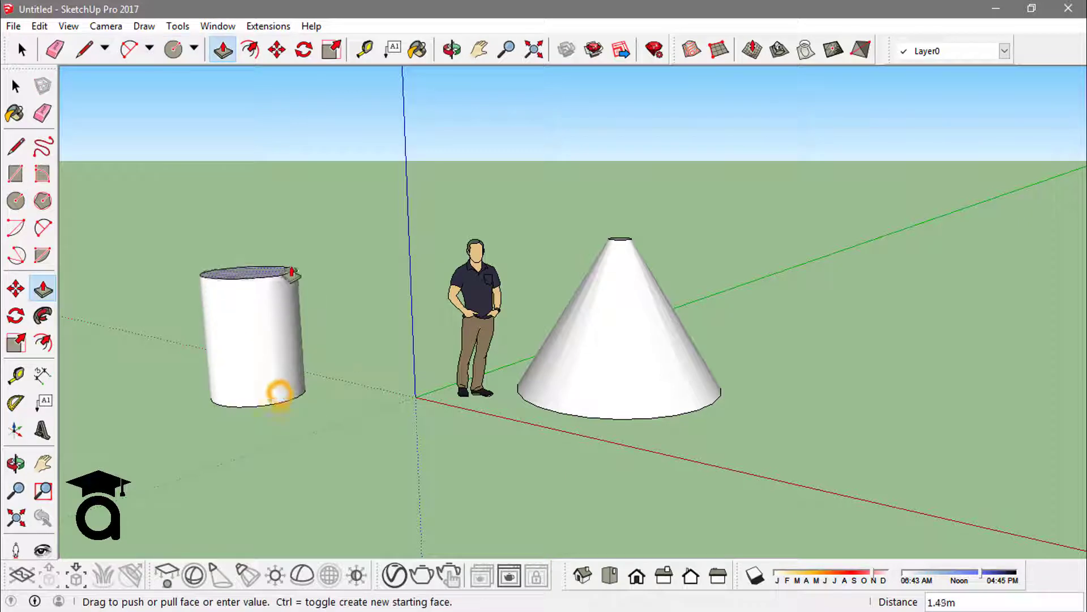
pyautogui.click(283, 267)
# Shrink the new cylinder's top face to a point, forming a second cone, and view it from lower down
pyautogui.press('s')
pyautogui.click(248, 274)
pyautogui.click(316, 266)
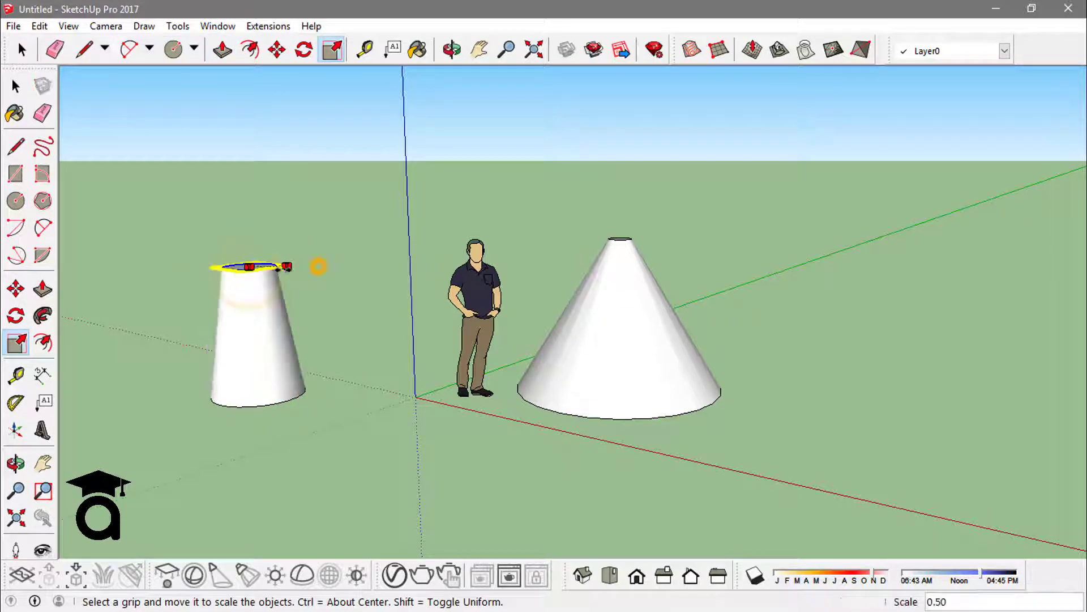
pyautogui.click(307, 228)
pyautogui.press('space')
pyautogui.click(306, 230)
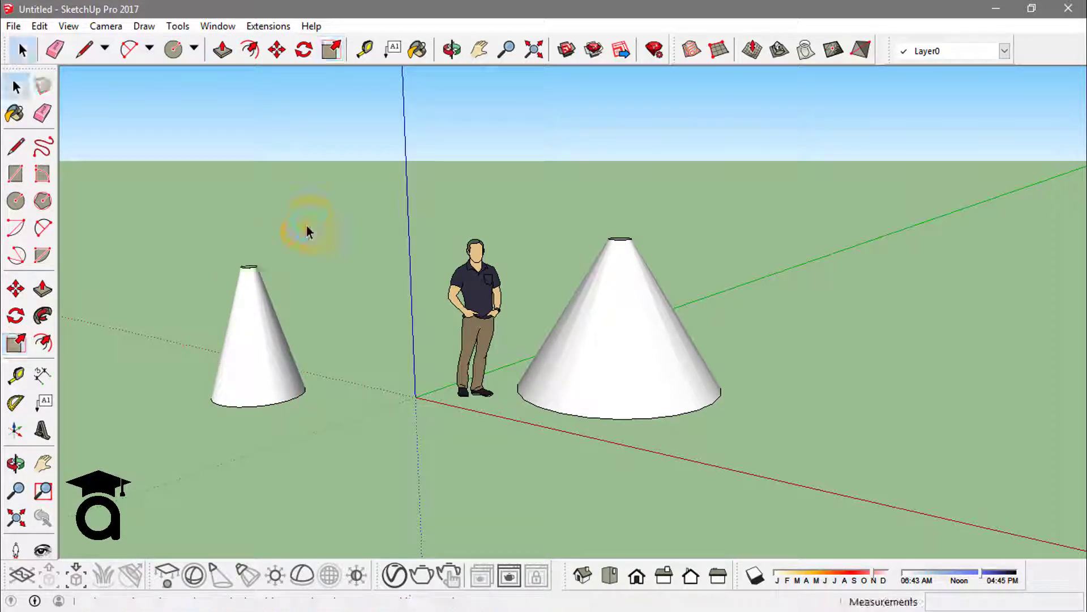
pyautogui.moveTo(560, 378); pyautogui.dragTo(284, 378, button='middle')
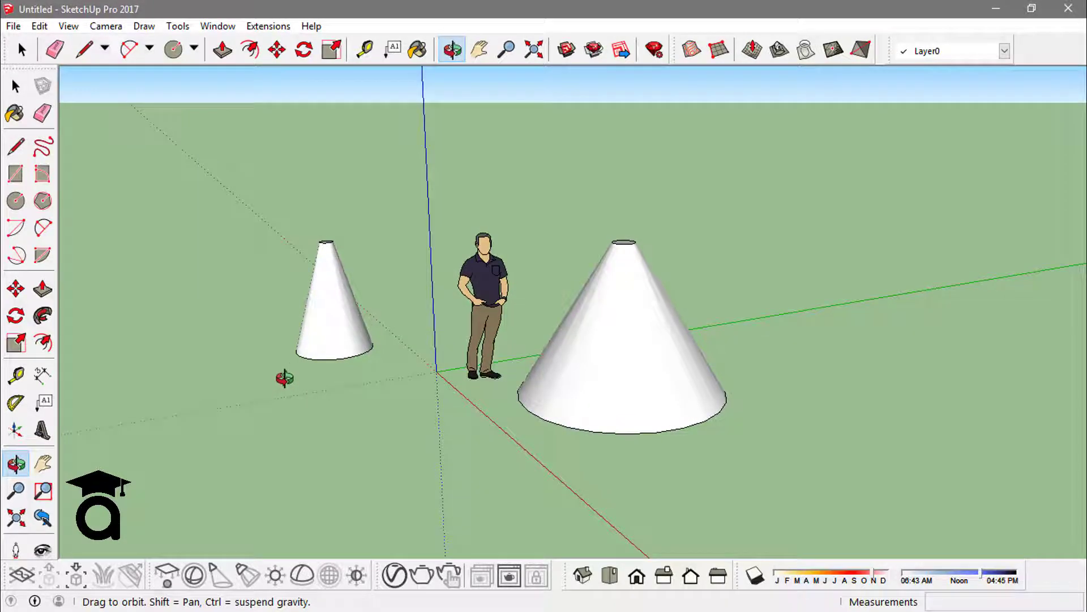
pyautogui.press('space')
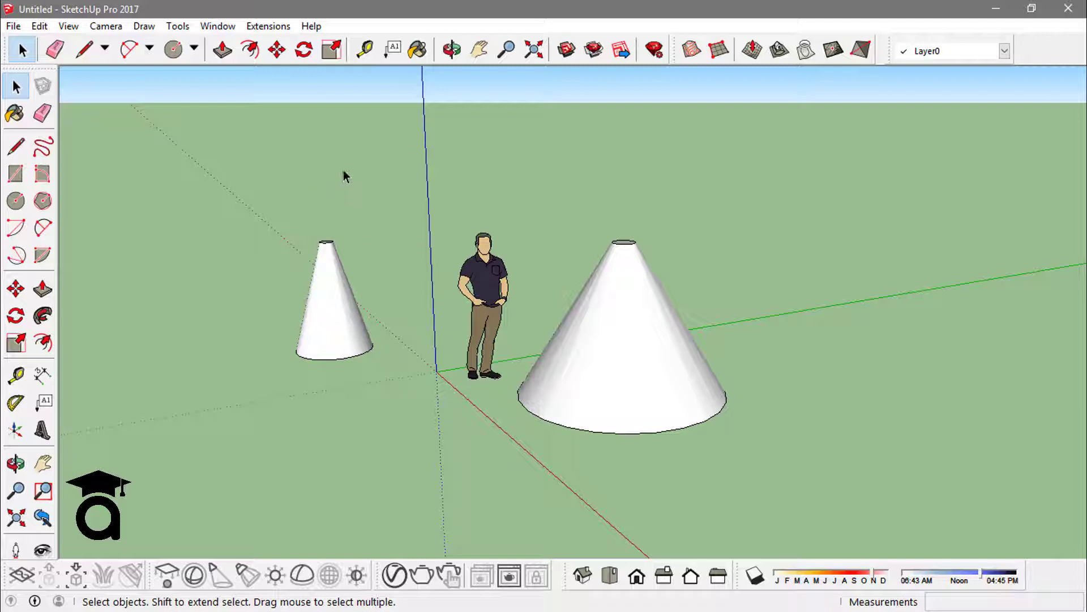
# Open Window > Preferences on the Shortcuts page and scroll through the Function list
pyautogui.click(217, 25)
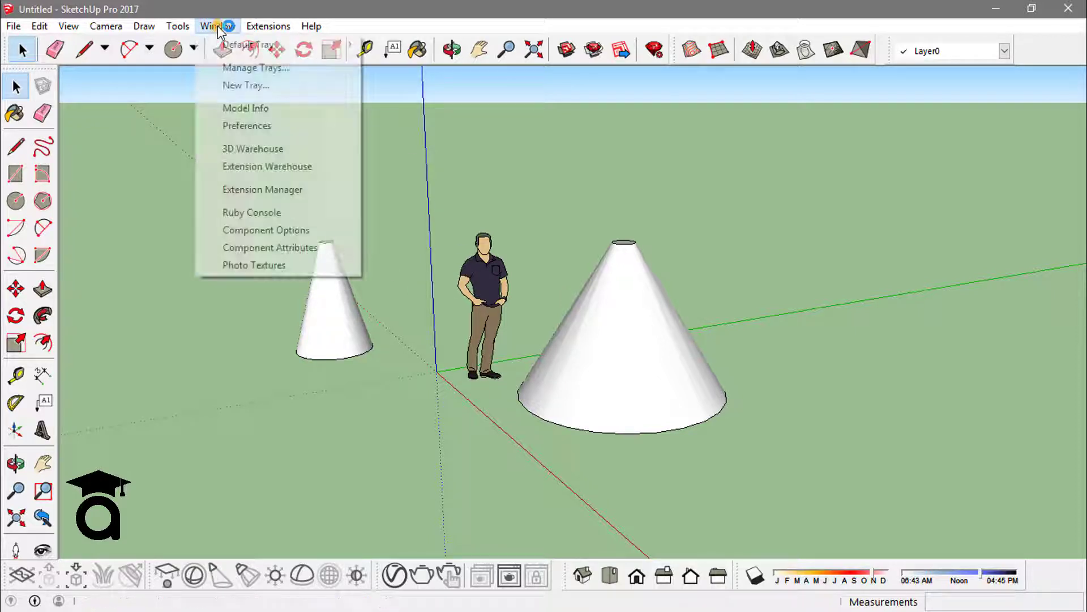
pyautogui.click(271, 126)
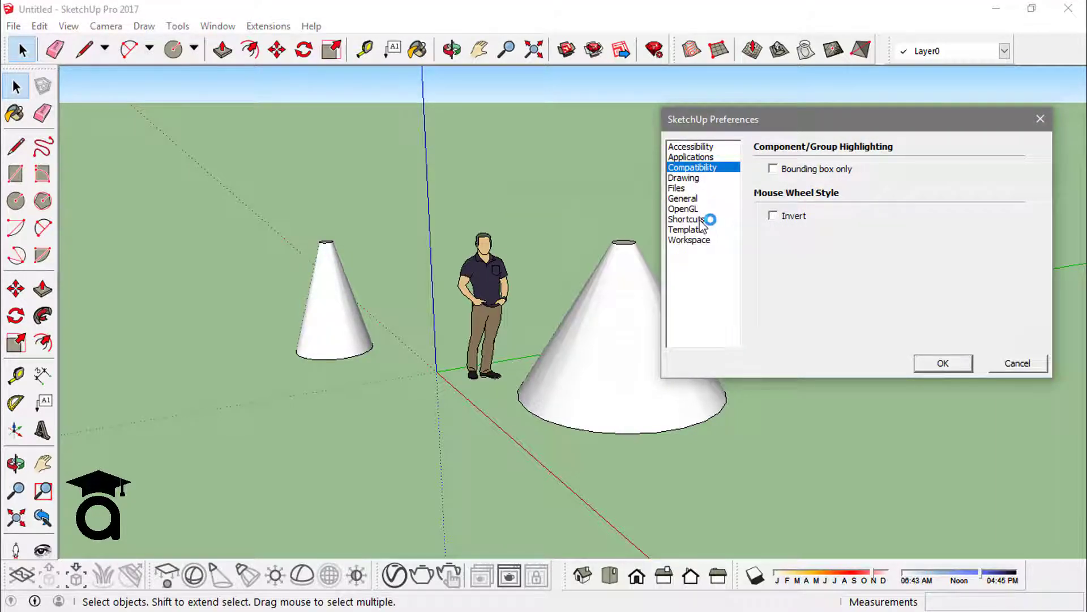
pyautogui.click(700, 219)
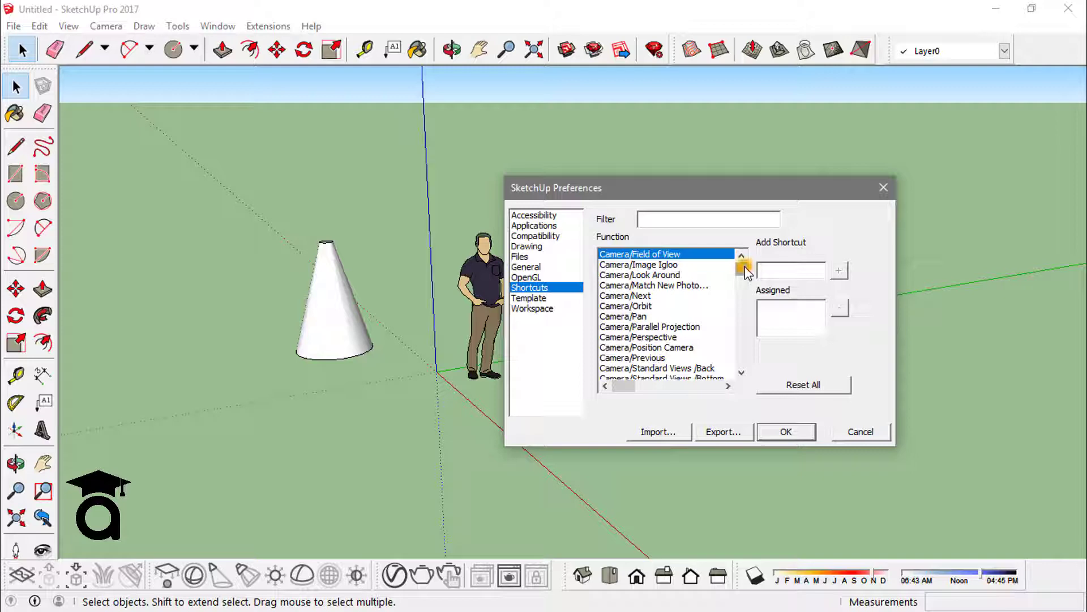
pyautogui.moveTo(744, 267)
pyautogui.mouseDown()
pyautogui.moveTo(744, 358)
pyautogui.moveTo(742, 275)
pyautogui.moveTo(742, 342)
pyautogui.moveTo(715, 334)
pyautogui.moveTo(721, 266)
pyautogui.moveTo(730, 358)
pyautogui.moveTo(727, 269)
pyautogui.moveTo(731, 293)
pyautogui.moveTo(723, 282)
pyautogui.moveTo(744, 298)
pyautogui.moveTo(743, 365)
pyautogui.mouseUp()
pyautogui.click(637, 256)
pyautogui.press('Home')
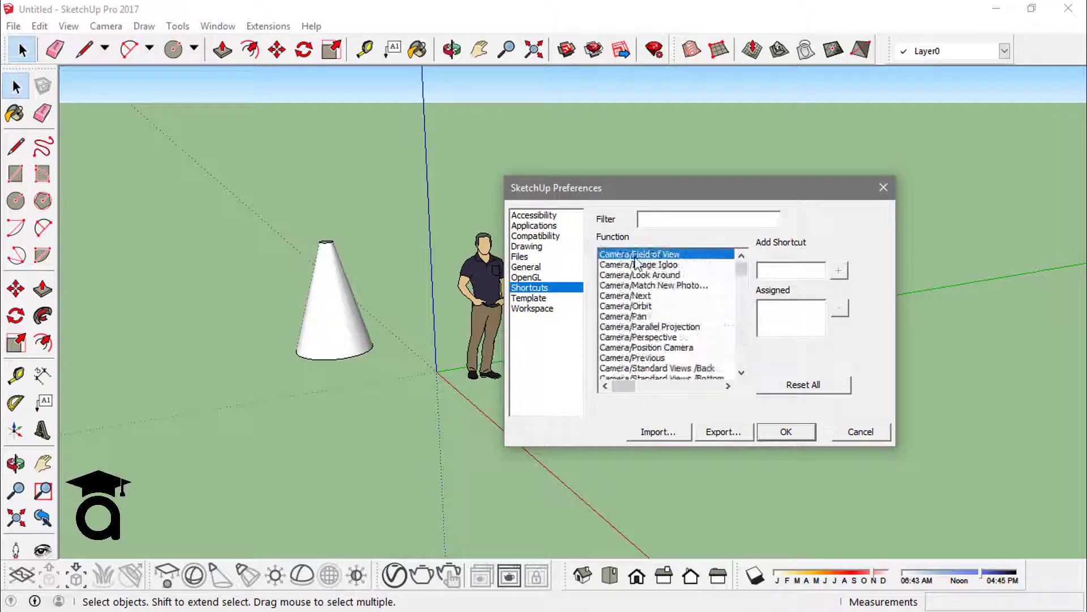
pyautogui.click(672, 222)
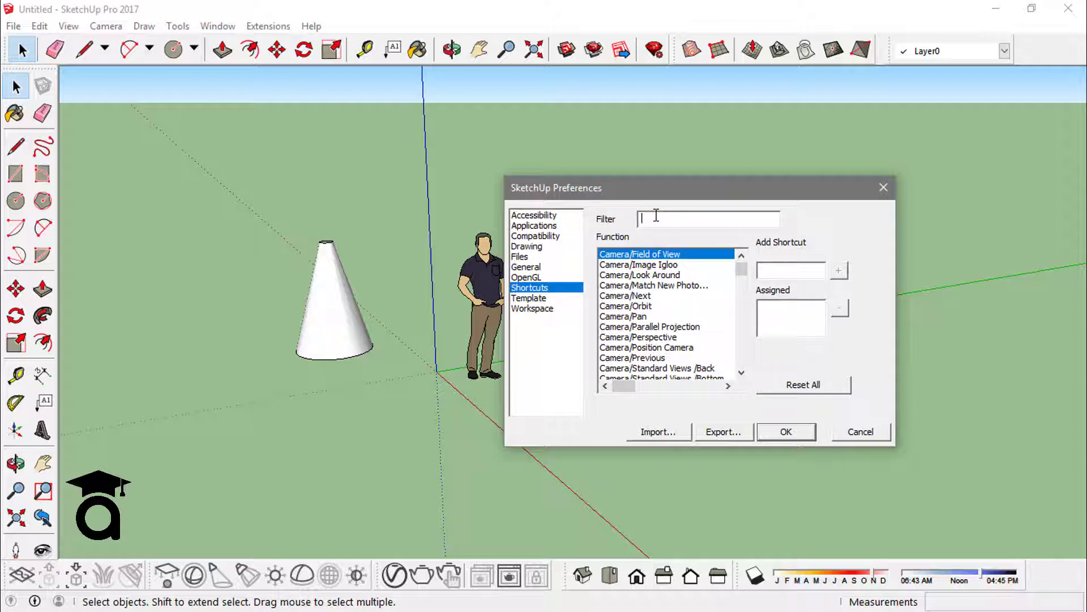
pyautogui.write('pus')
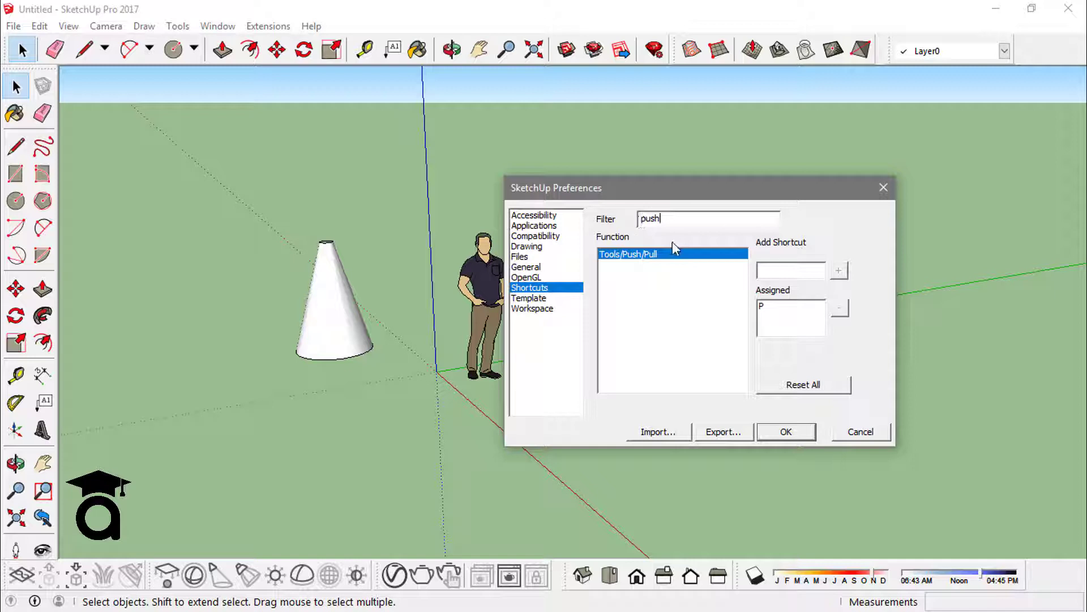
pyautogui.click(657, 253)
pyautogui.click(780, 272)
pyautogui.doubleClick(680, 220)
pyautogui.press('BackSpace')
pyautogui.moveTo(744, 262); pyautogui.dragTo(741, 301)
pyautogui.click(685, 295)
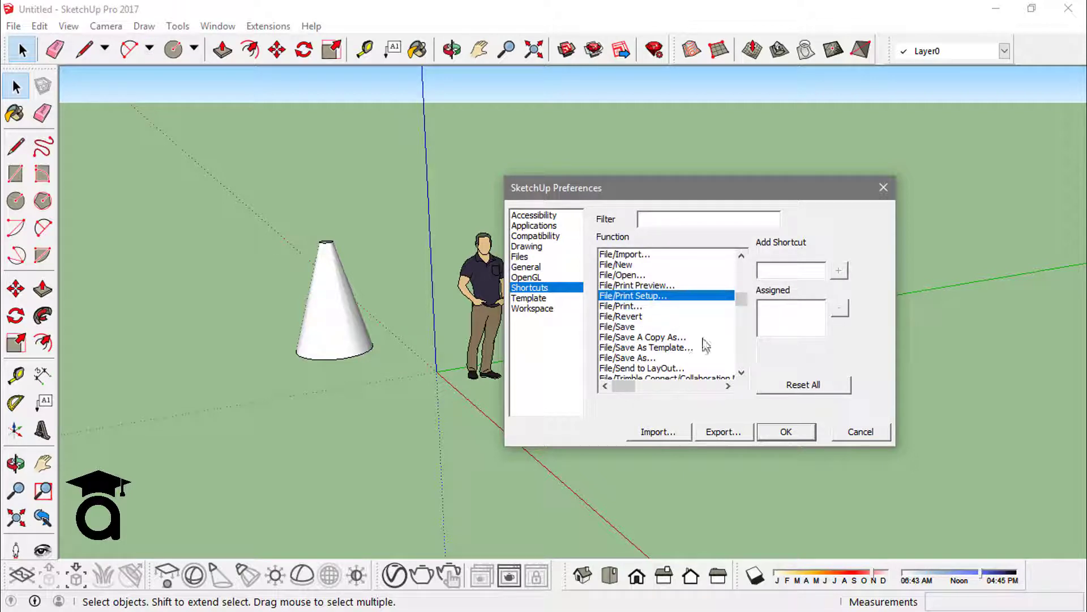
pyautogui.click(781, 311)
pyautogui.click(673, 336)
pyautogui.click(674, 326)
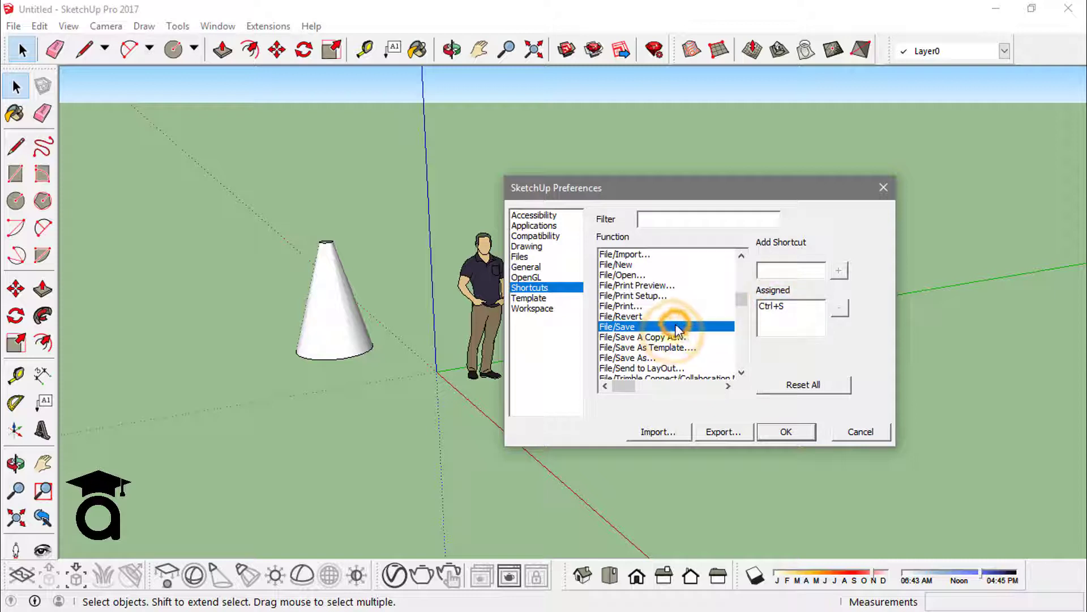
pyautogui.click(788, 307)
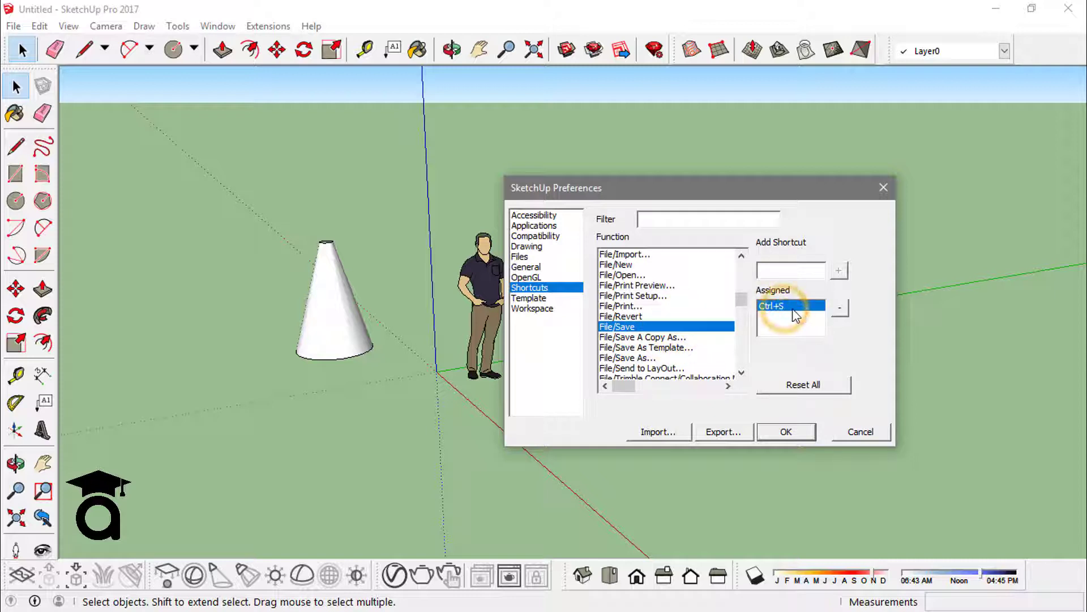